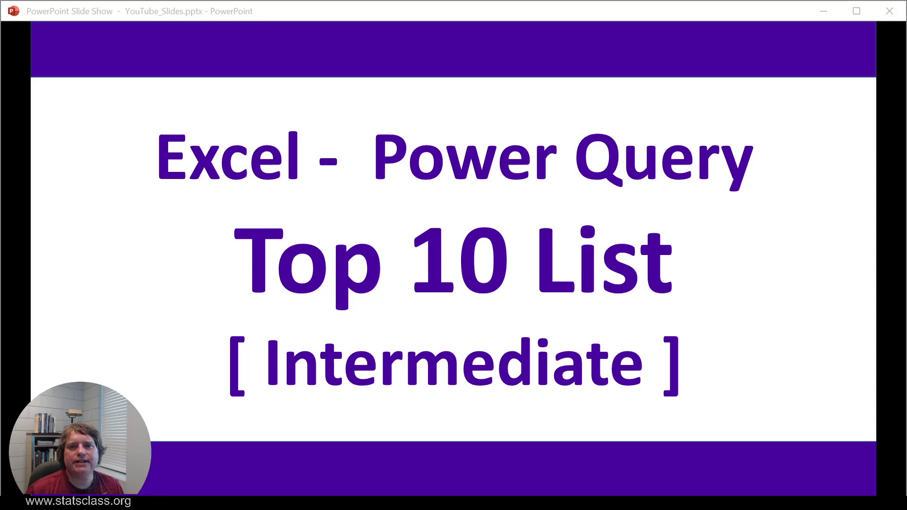
- Advance the slide show to the Goal slide: Top 10 Minnesota counties by uninsured children
key("Right")
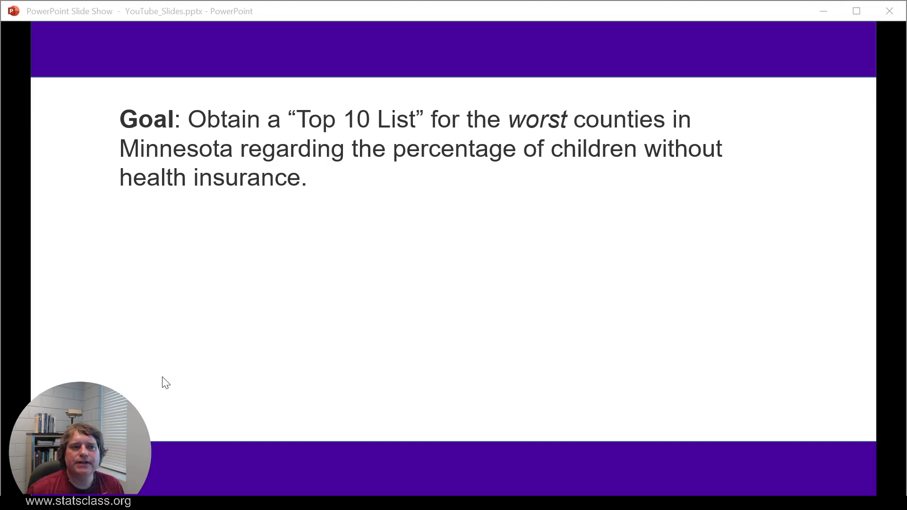
- Show the five Data Processing Steps bullets, then minimize the slide show to reach SAHIE.xlsx
left_click(148, 371)
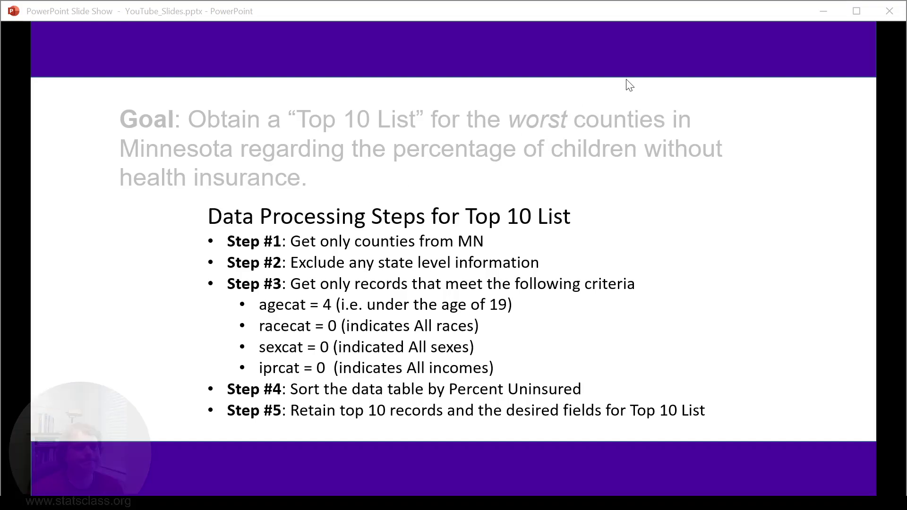
left_click(823, 10)
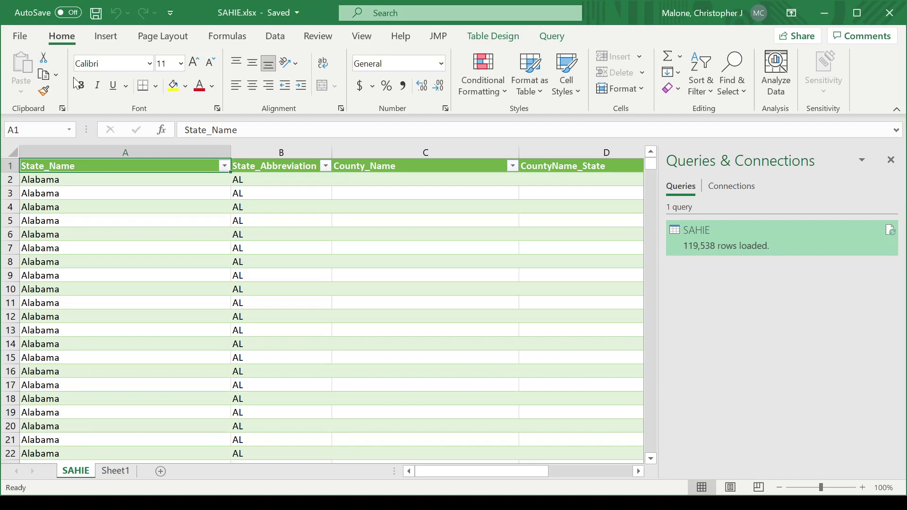
- Show the Query ribbon tools for the SAHIE table's query
left_click(542, 41)
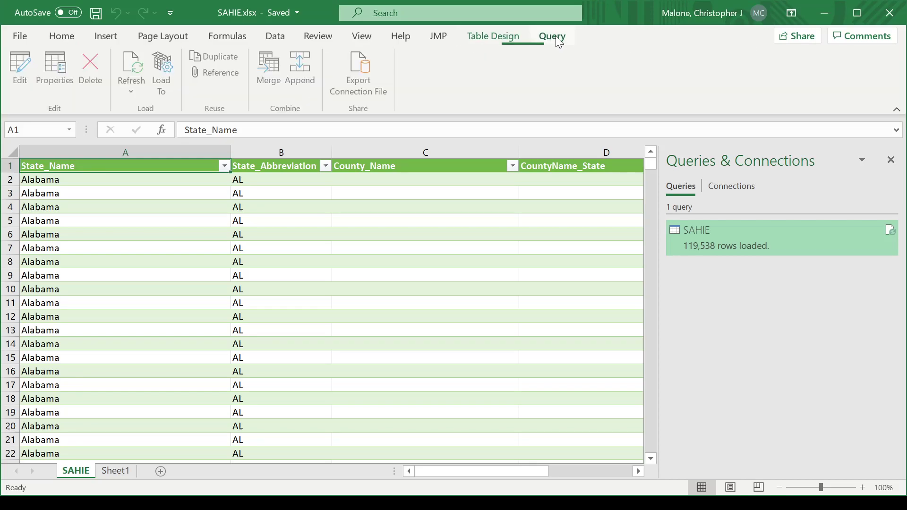
- Open the SAHIE query in the Power Query Editor and collapse the queries pane
left_click(21, 67)
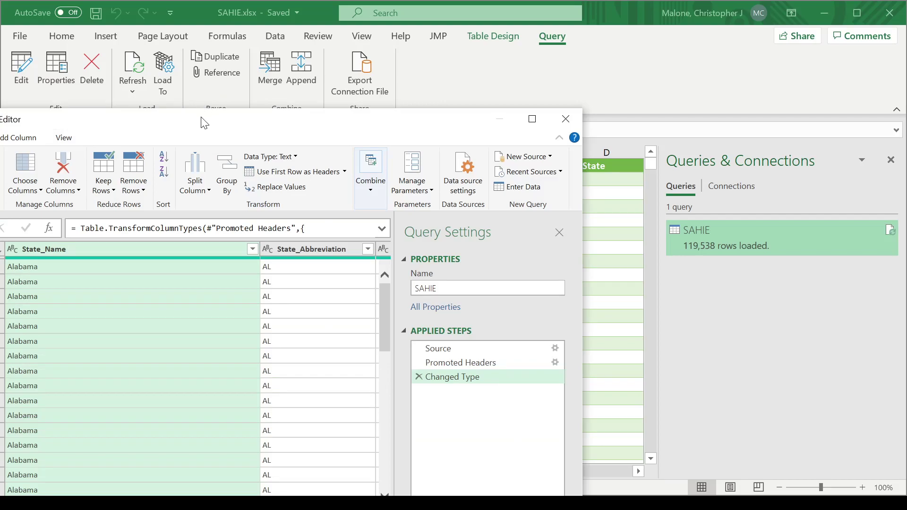
left_click_drag(203, 120, 476, 29)
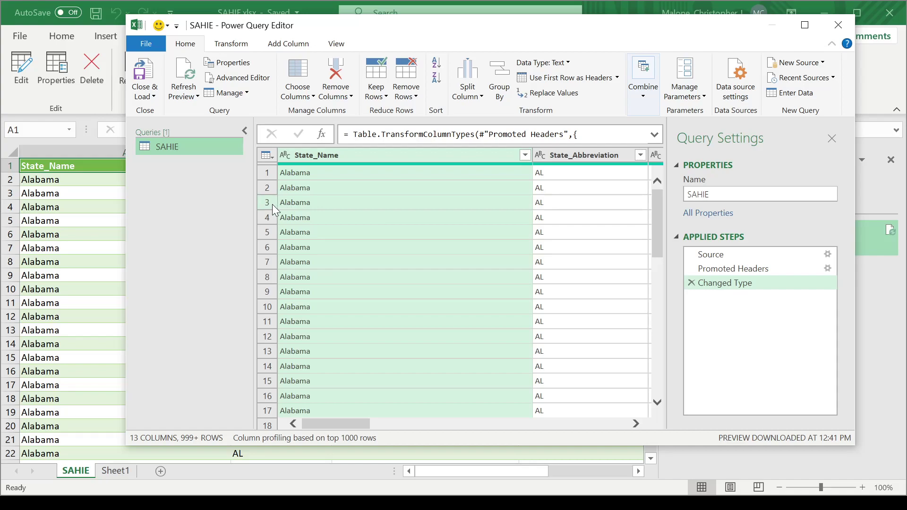
left_click(243, 131)
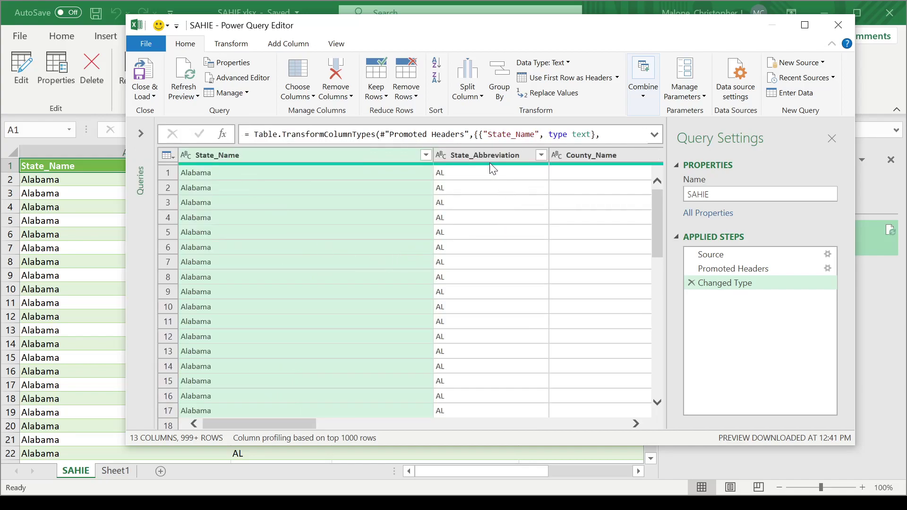
- Filter State_Abbreviation to keep only MN rows
left_click(542, 155)
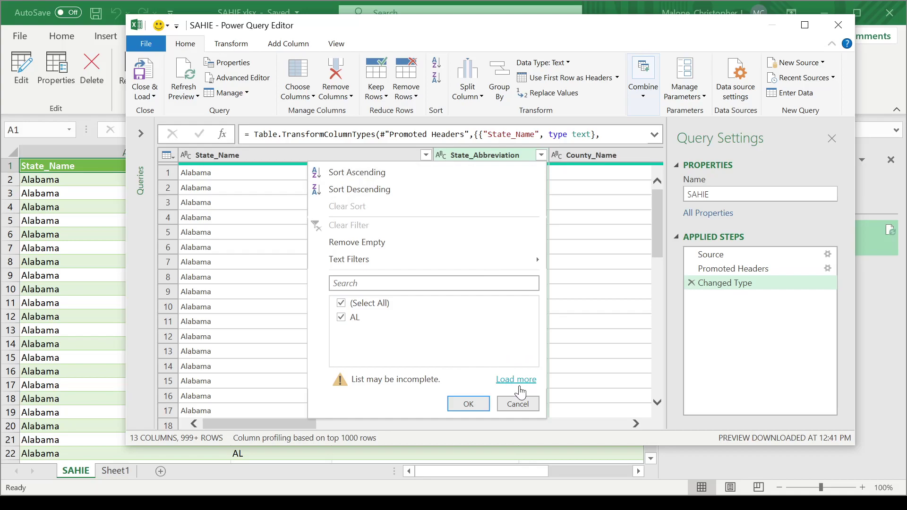
left_click(516, 380)
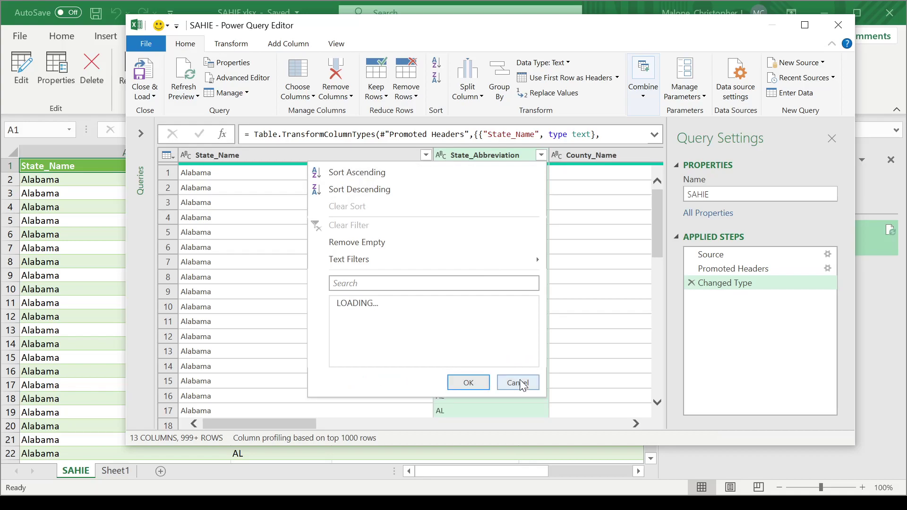
left_click(341, 304)
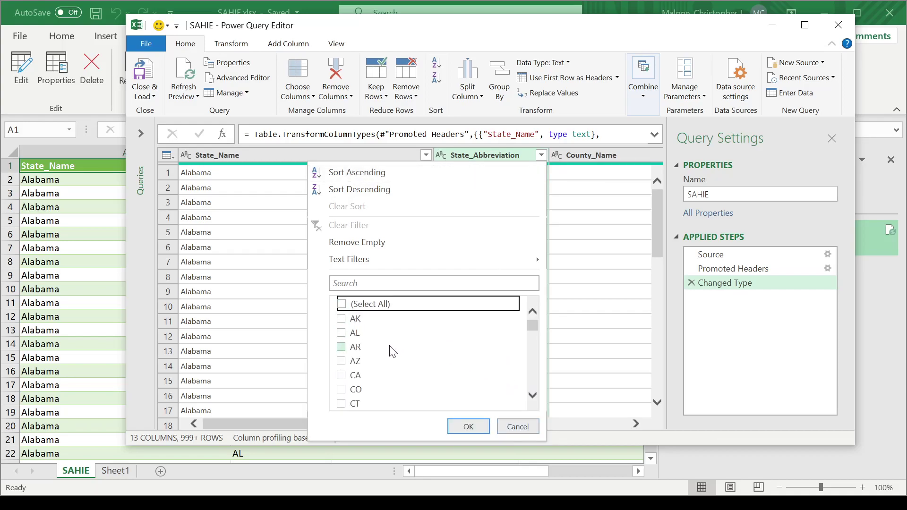
scroll(390, 352, "down", 2)
scroll(393, 355, "down", 4)
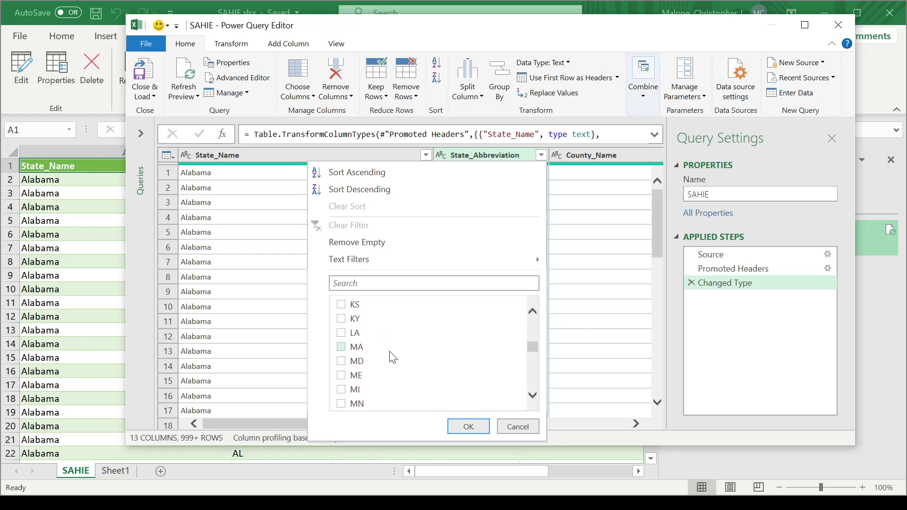
left_click(345, 405)
scroll(454, 376, "down", 1)
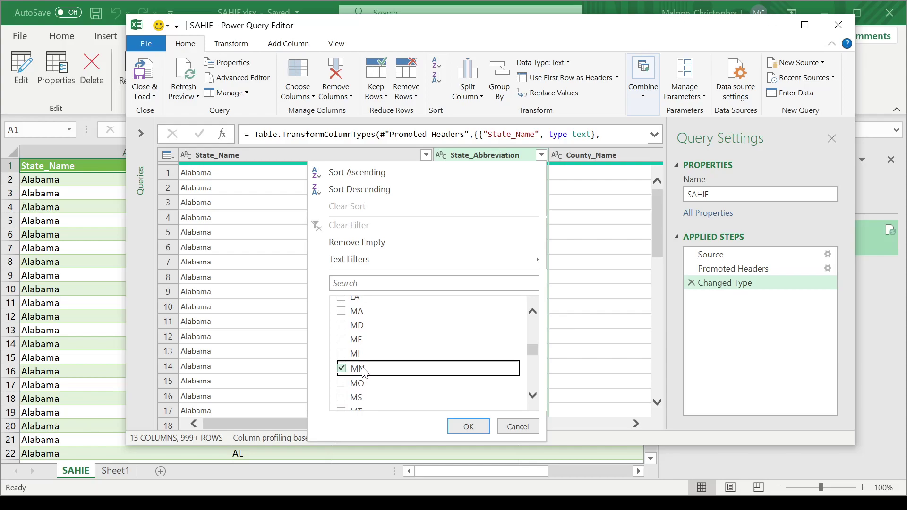
left_click(477, 432)
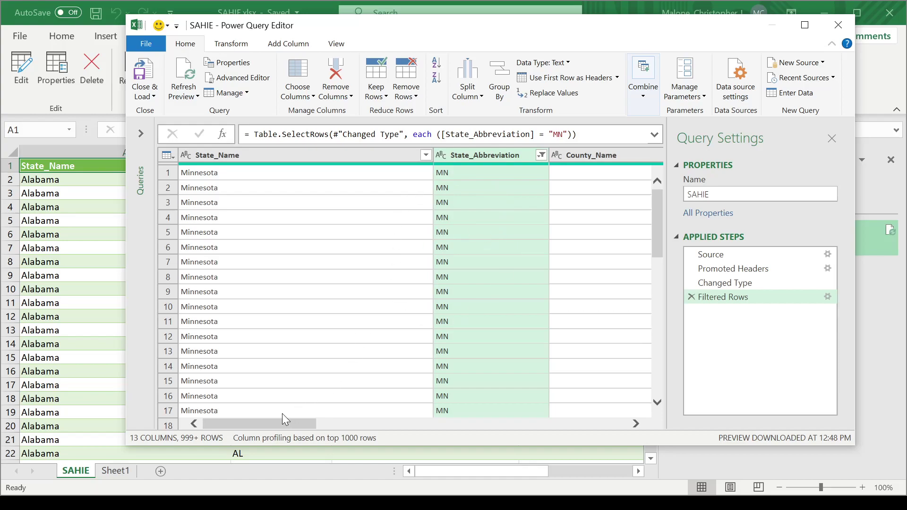
- Exclude blank County_Name rows so the Minnesota data begins with Aitkin County
left_click_drag(287, 424, 336, 430)
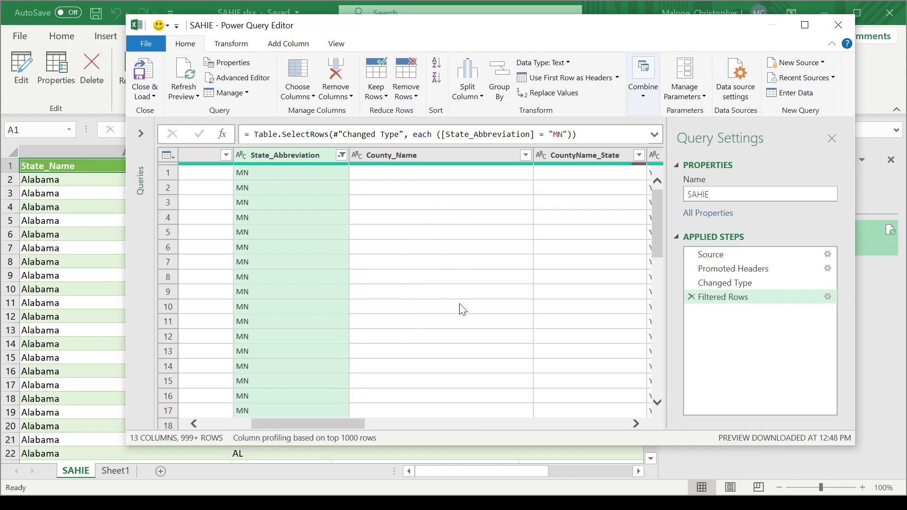
left_click_drag(352, 424, 591, 458)
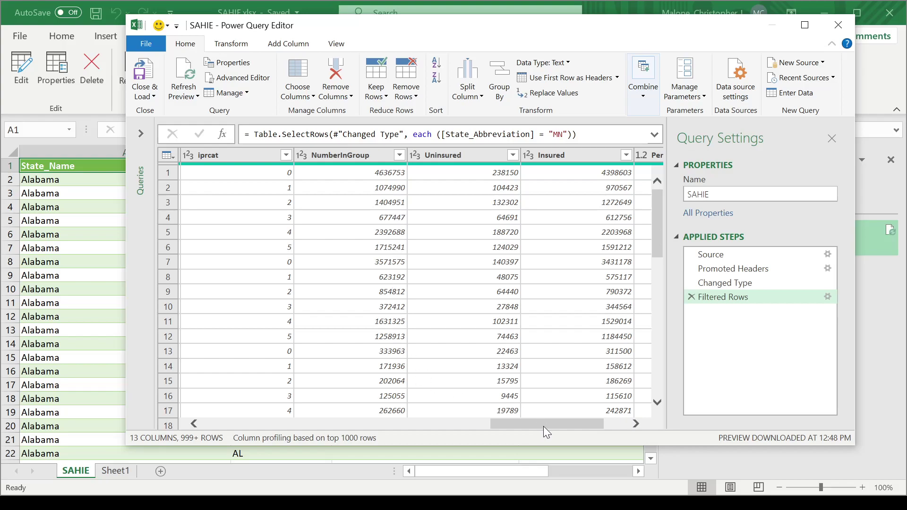
left_click_drag(543, 427, 322, 443)
scroll(463, 338, "down", 3)
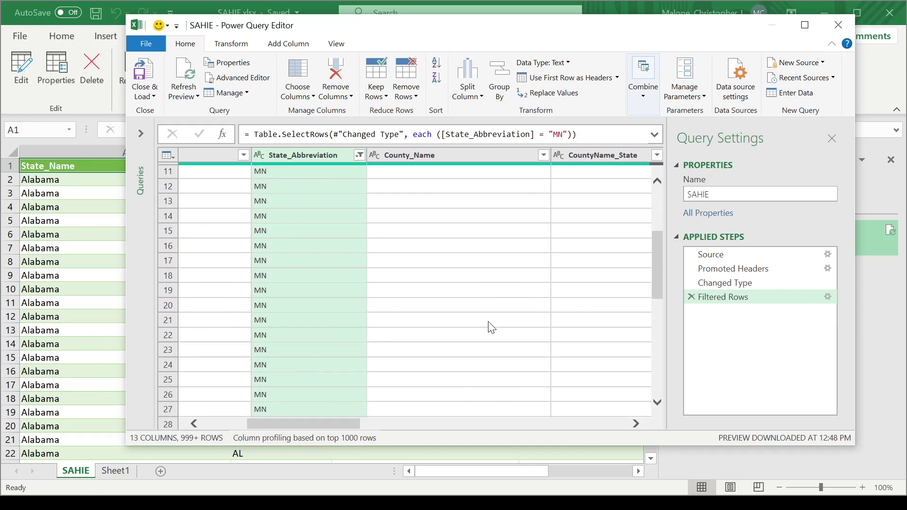
scroll(491, 327, "down", 9)
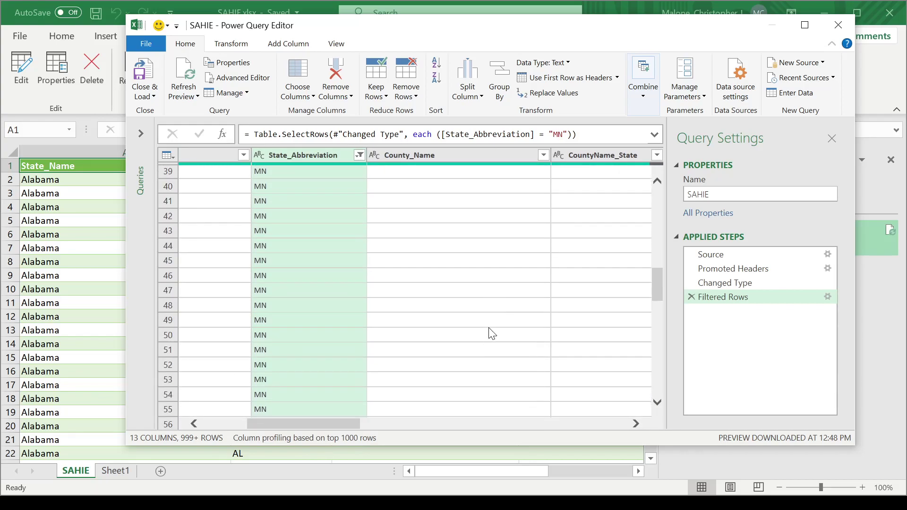
scroll(492, 333, "down", 10)
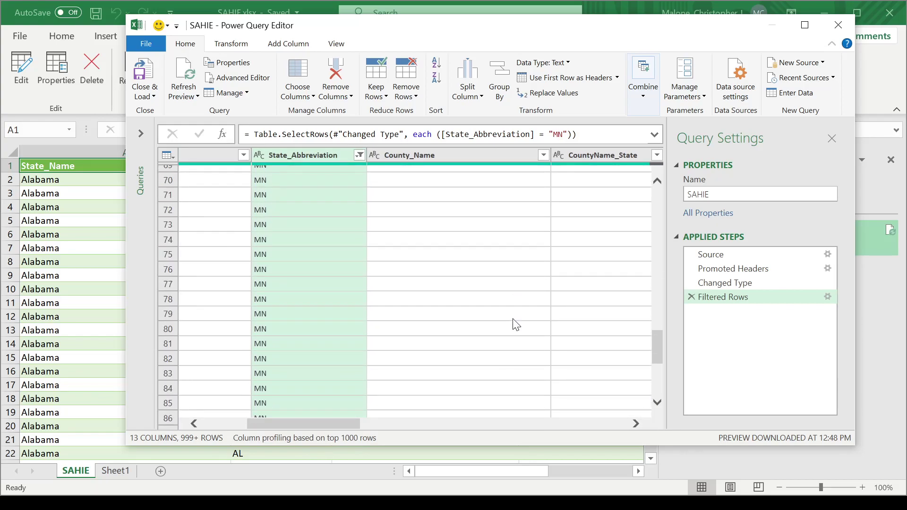
scroll(516, 325, "down", 15)
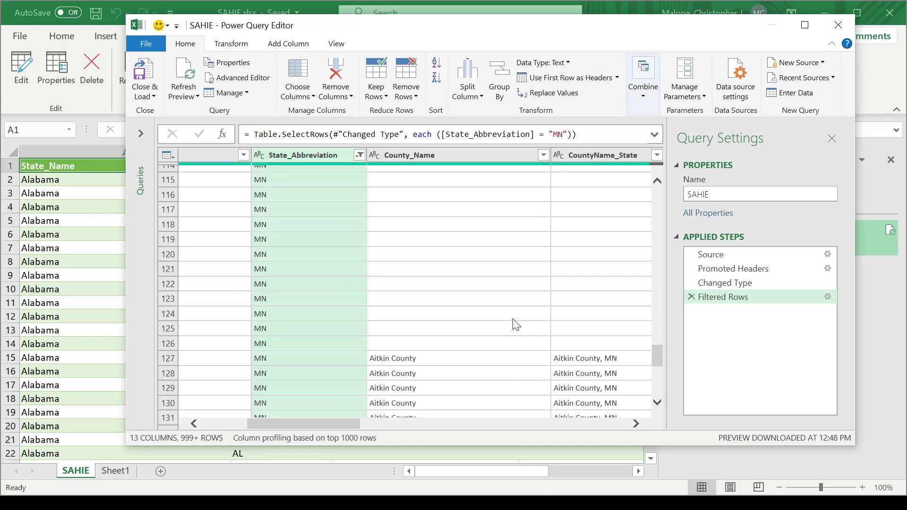
scroll(516, 325, "down", 3)
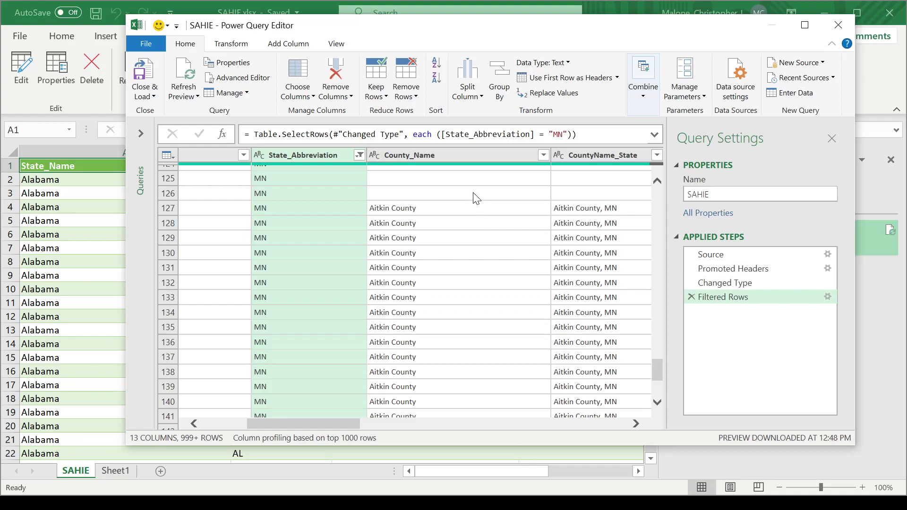
left_click(545, 156)
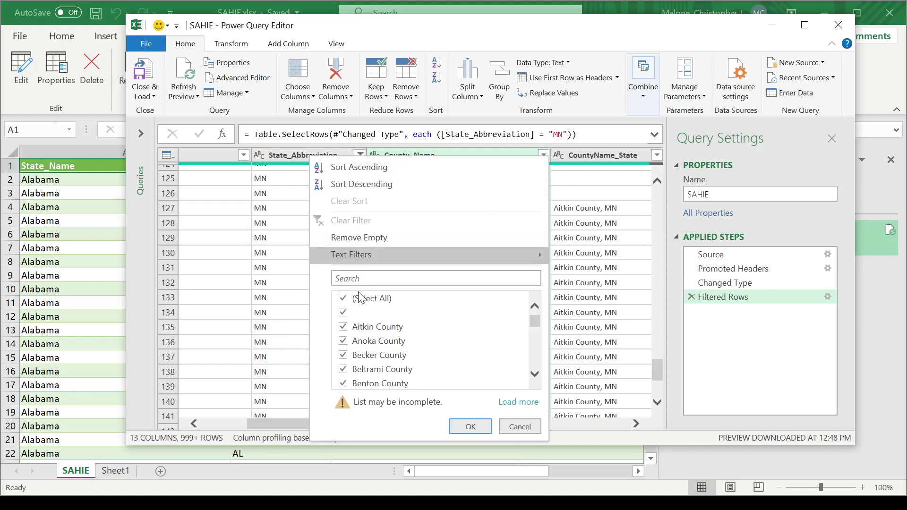
left_click(344, 313)
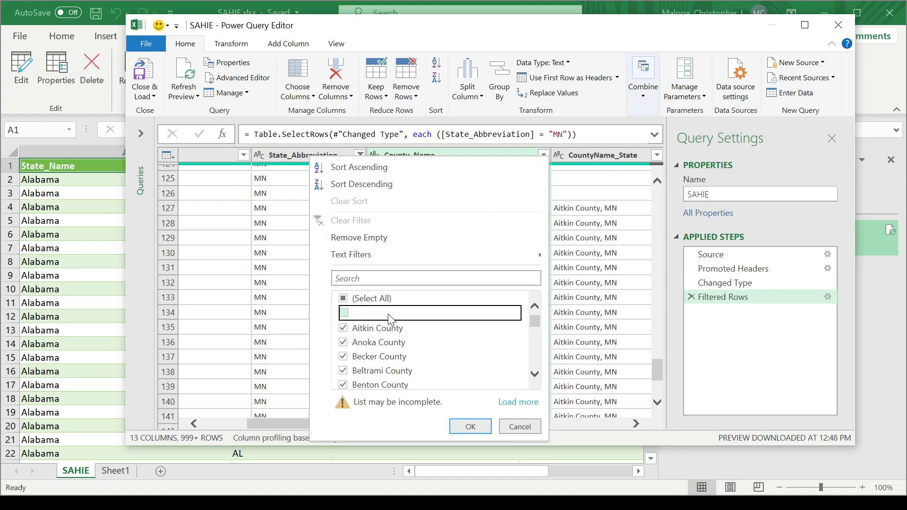
left_click(471, 427)
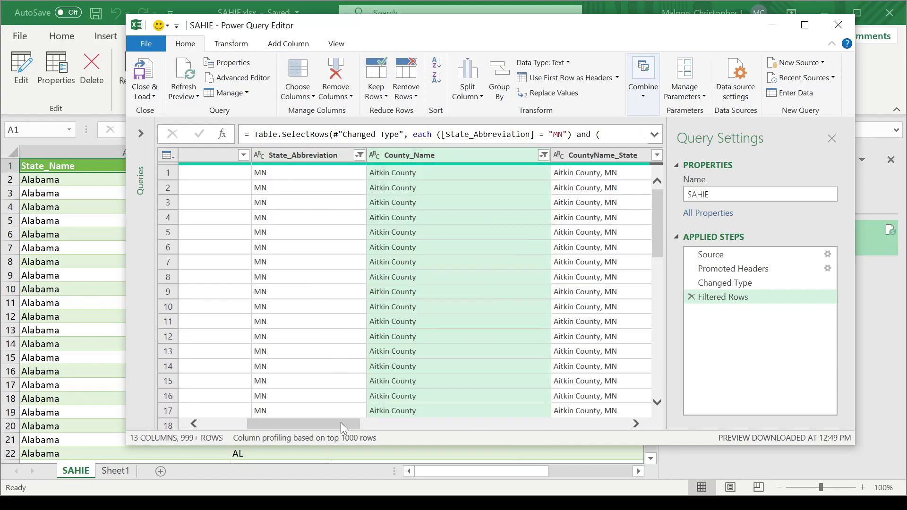
- Narrow the State_Name column and filter agecat to keep only value 4
left_click_drag(341, 424, 304, 424)
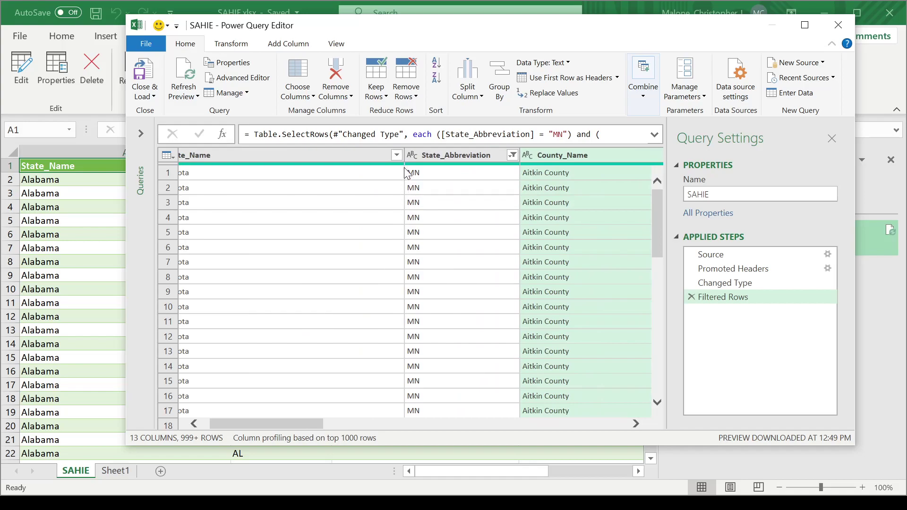
left_click_drag(404, 159, 262, 177)
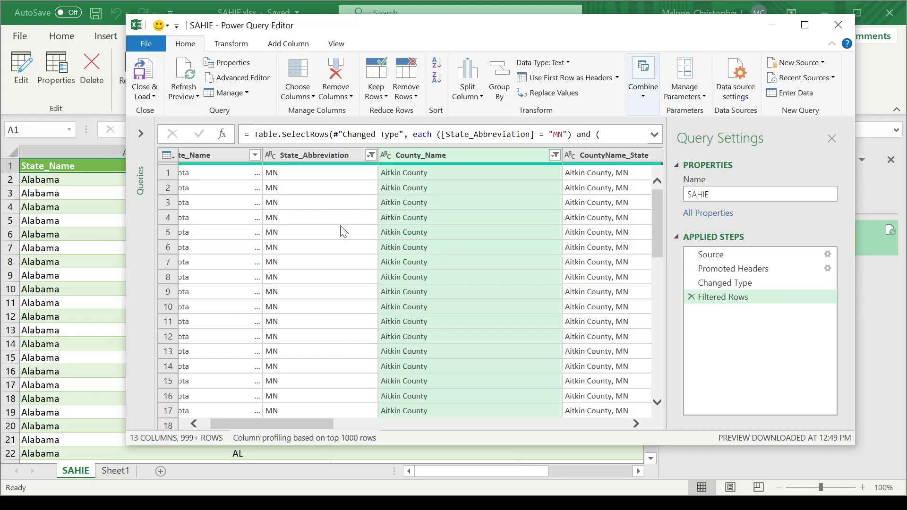
left_click_drag(313, 426, 483, 432)
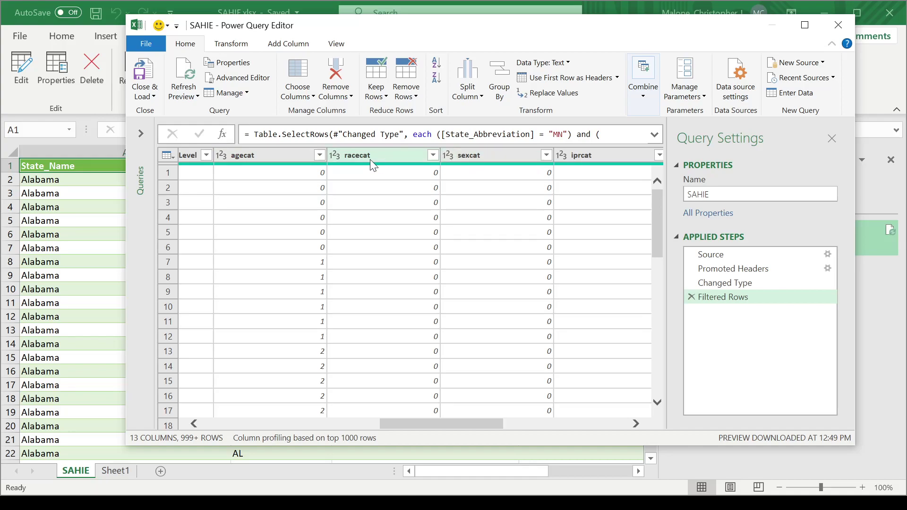
left_click(319, 156)
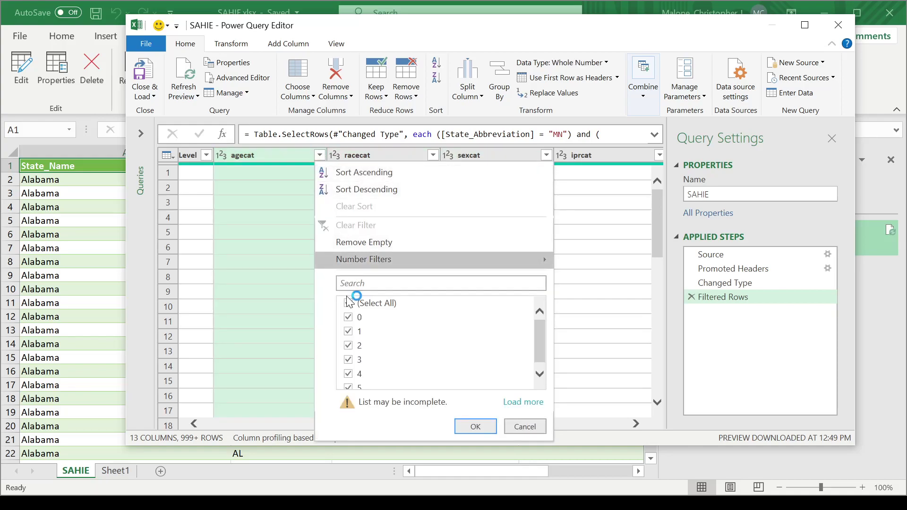
left_click(363, 305)
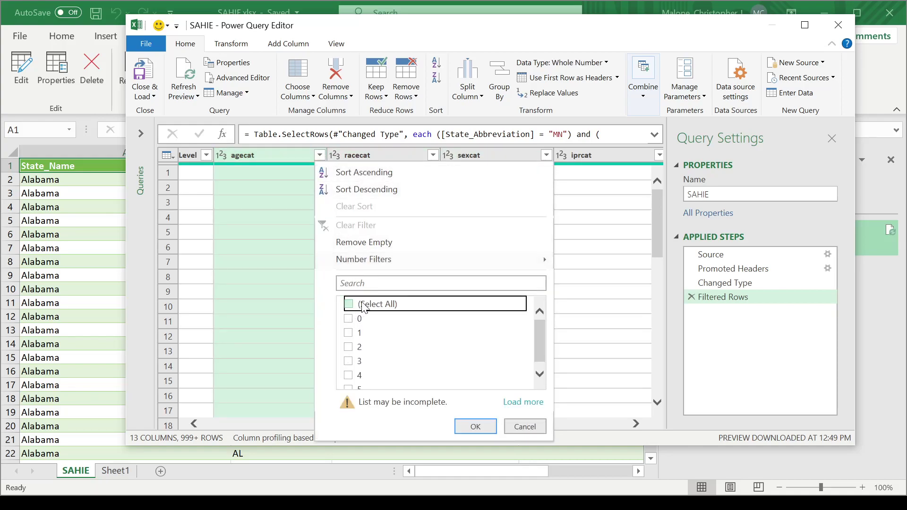
left_click(349, 376)
left_click_drag(541, 354, 541, 358)
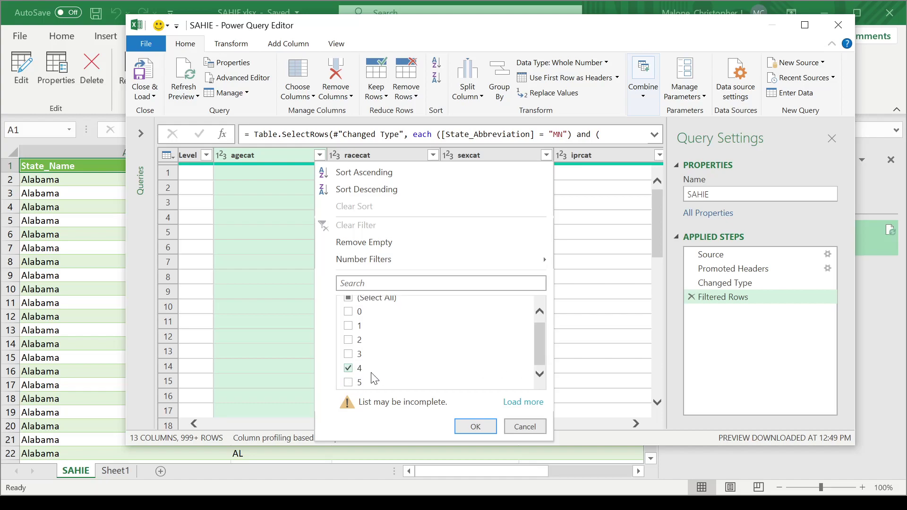
left_click(475, 426)
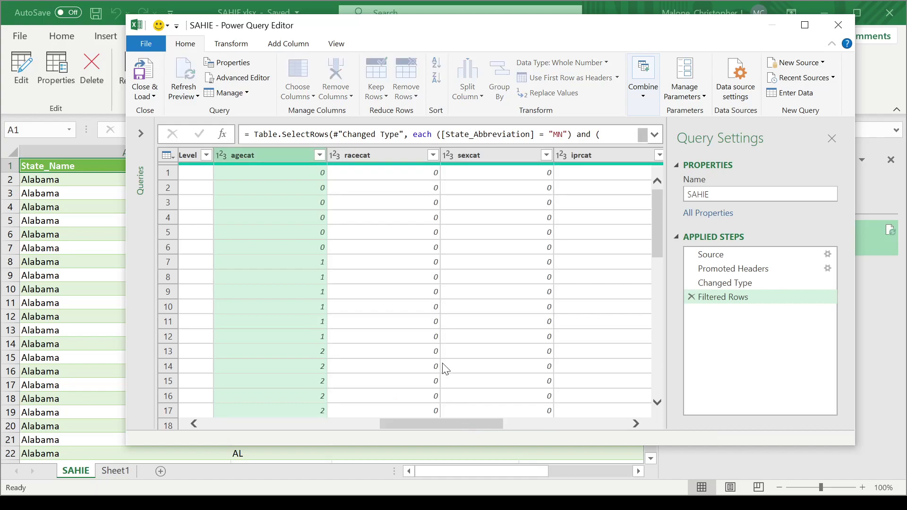
- Filter racecat, sexcat and iprcat each to 0, leaving 87 rows
left_click(433, 155)
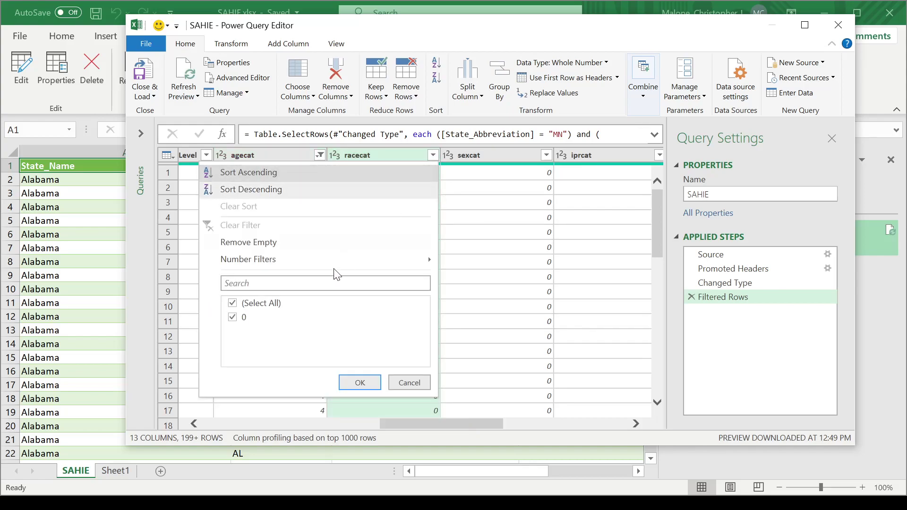
left_click(360, 383)
left_click(547, 156)
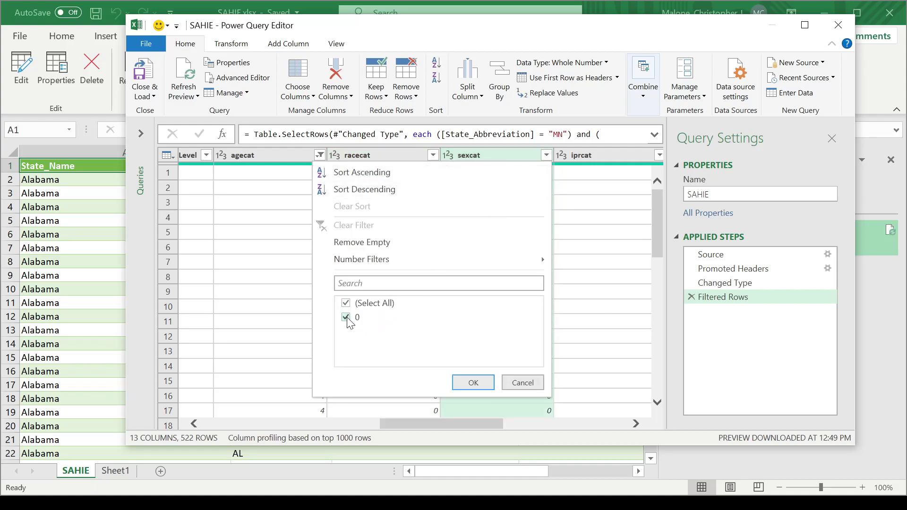
left_click(473, 382)
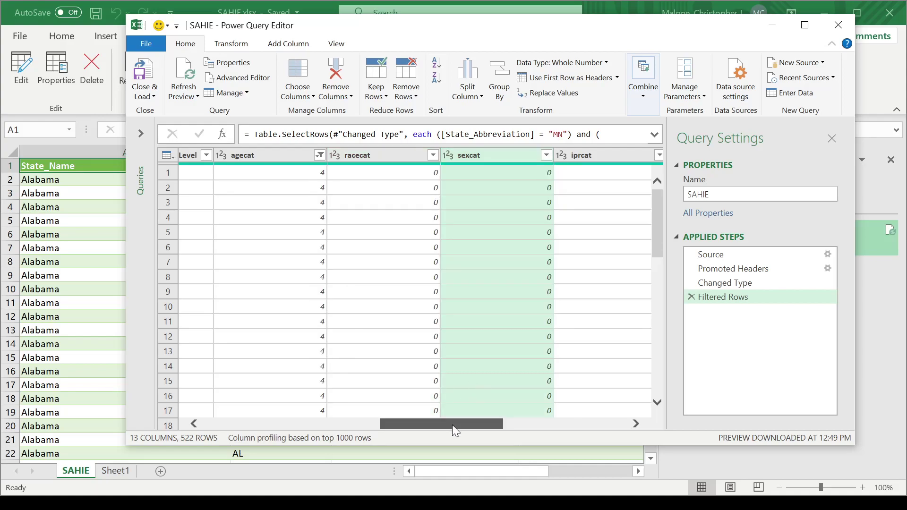
left_click_drag(452, 424, 502, 424)
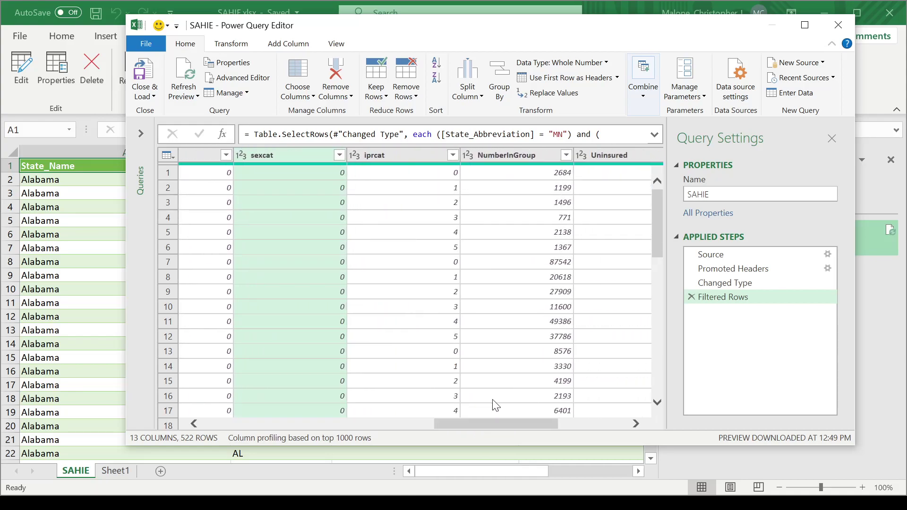
left_click(452, 155)
left_click(253, 303)
left_click(252, 317)
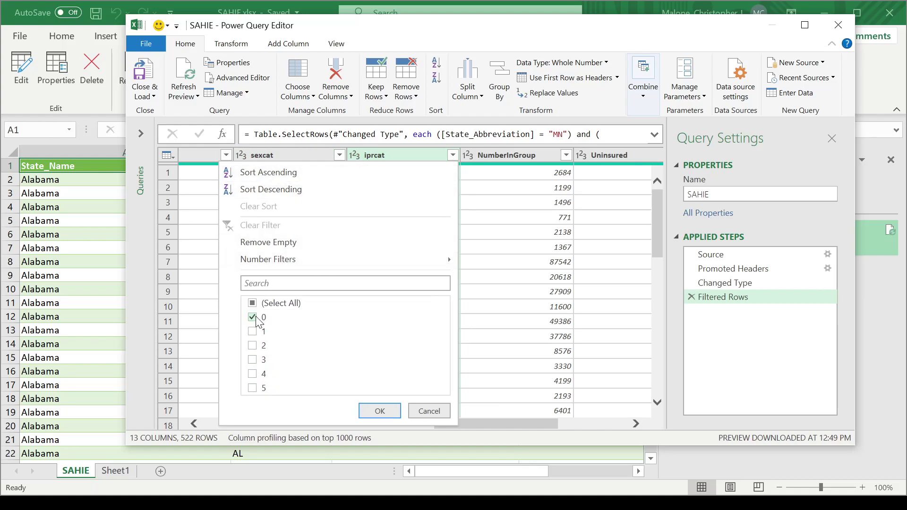
left_click(380, 412)
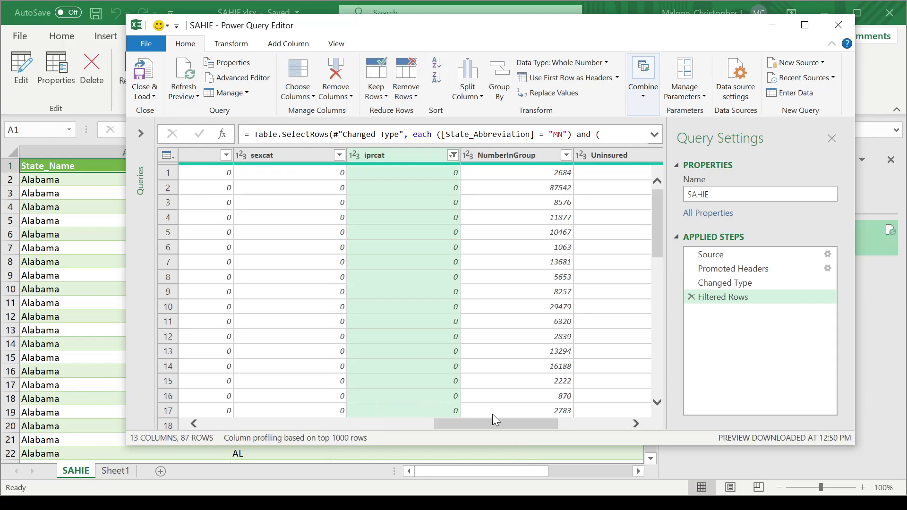
- Check the first row's agecat, racecat, sexcat and iprcat values
left_click_drag(495, 422, 440, 433)
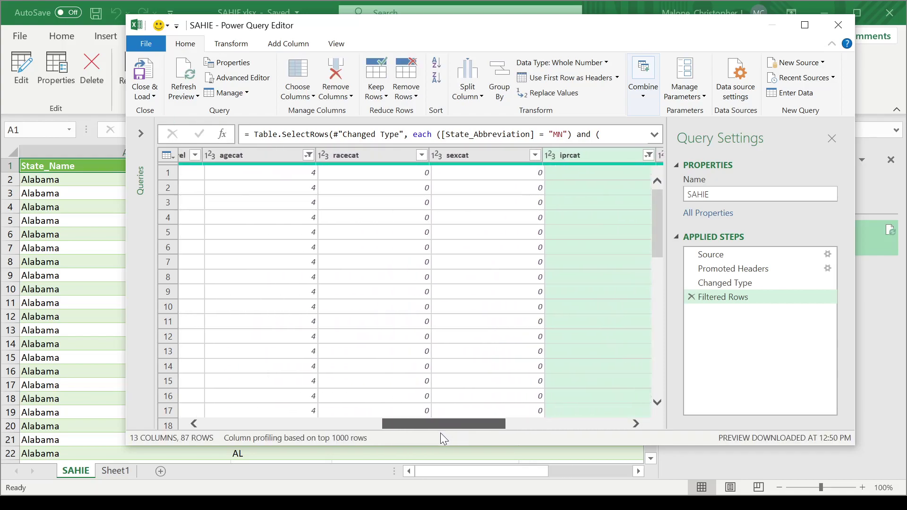
left_click(293, 173)
left_click(374, 173)
left_click(463, 174)
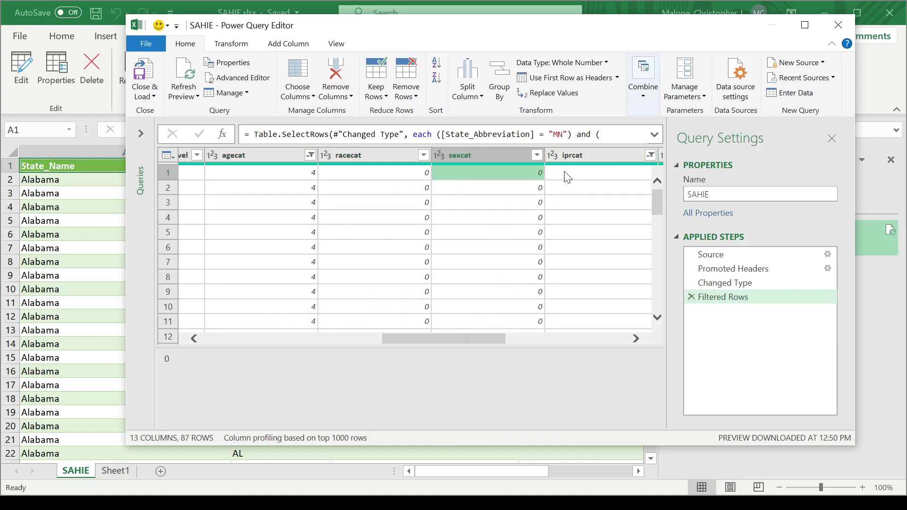
left_click(577, 171)
mouse_move(657, 203)
left_mouse_down()
mouse_move(660, 291)
mouse_move(662, 199)
left_mouse_up()
left_click_drag(465, 342, 461, 339)
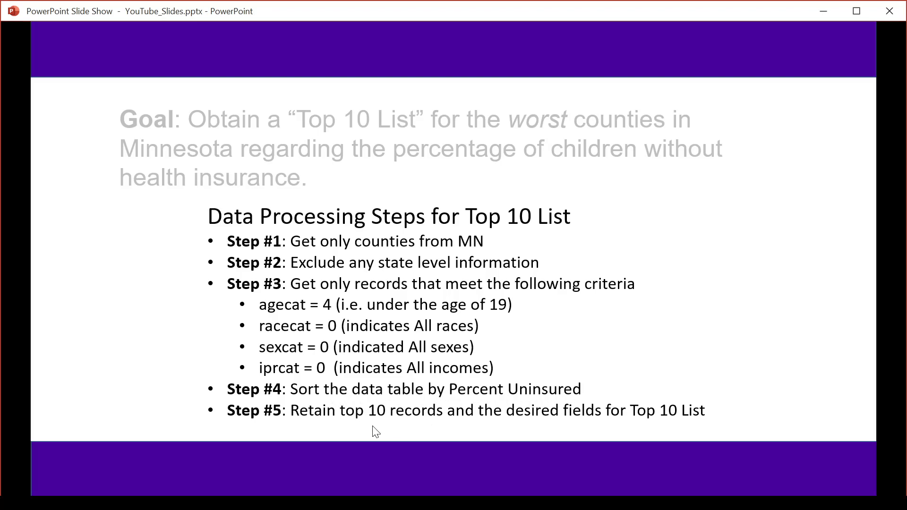
- Sort the 87 rows by PercentUninsured descending, putting Todd County first
left_click(822, 11)
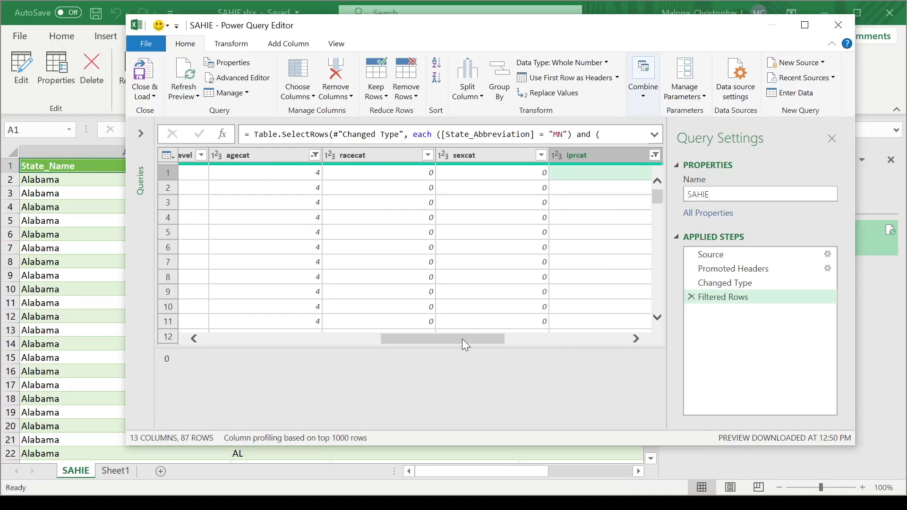
left_click_drag(463, 340, 626, 347)
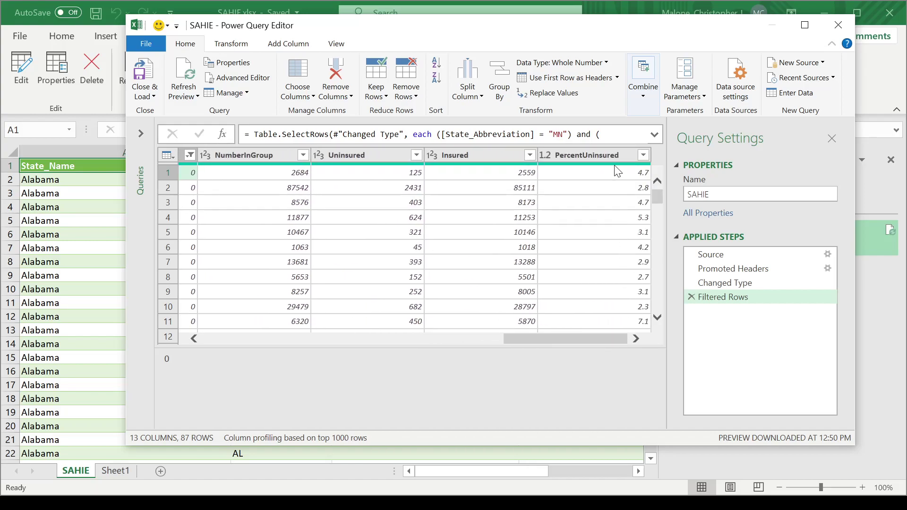
left_click(590, 156)
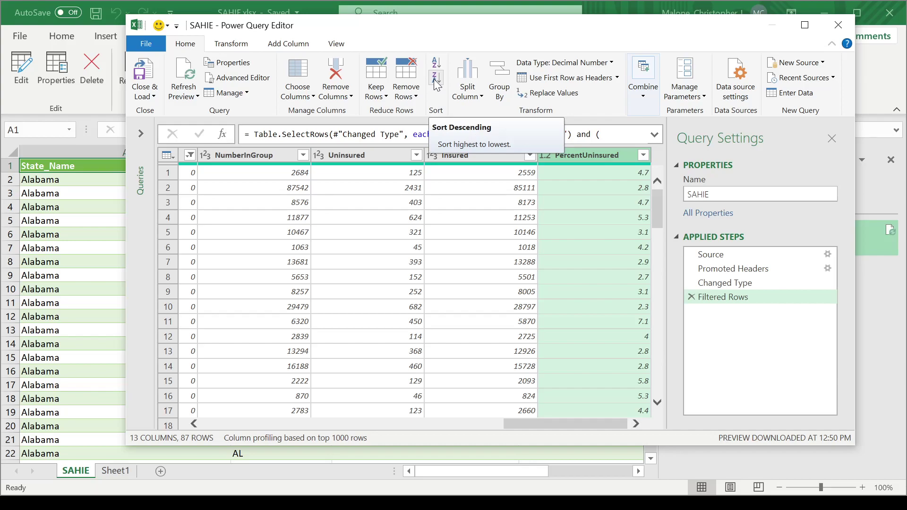
left_click(434, 78)
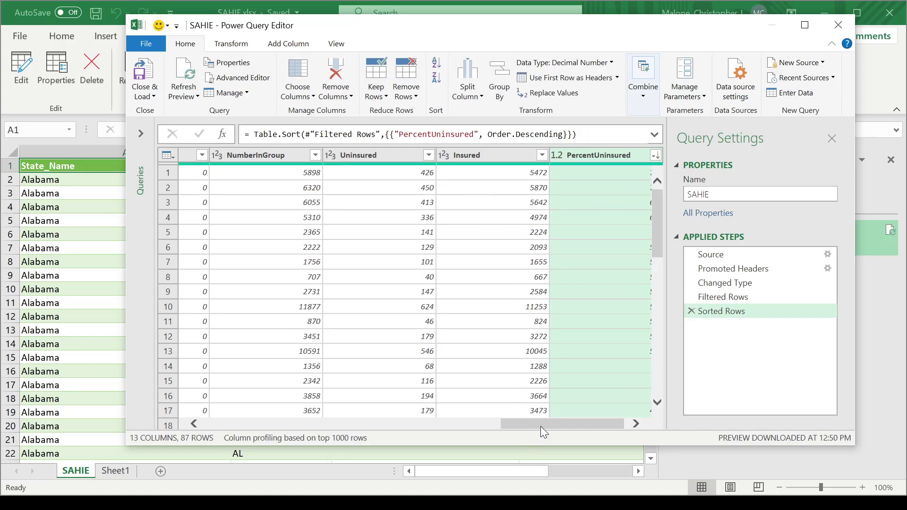
left_click_drag(541, 427, 554, 424)
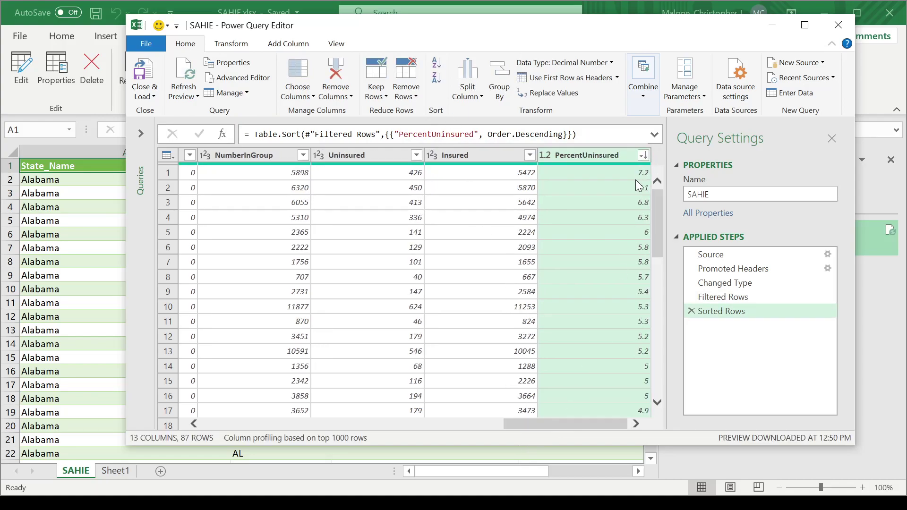
left_click_drag(656, 220, 663, 192)
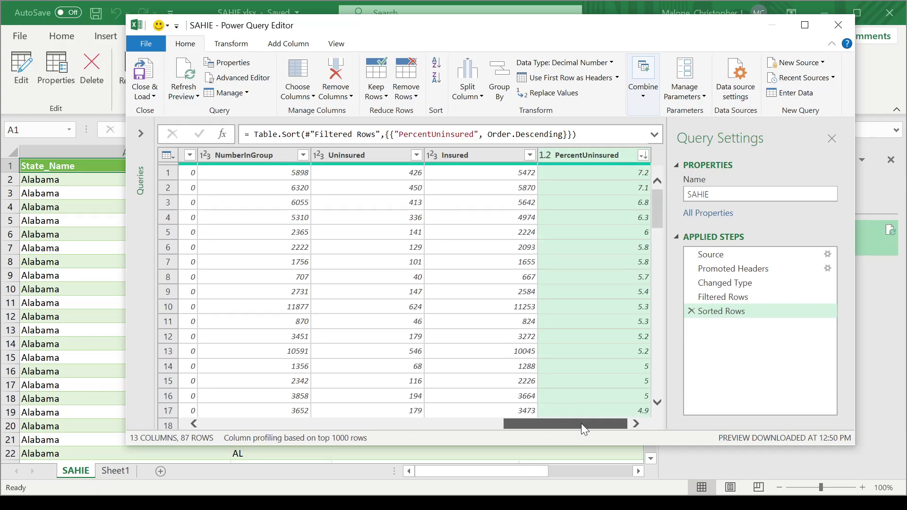
left_click_drag(576, 424, 233, 409)
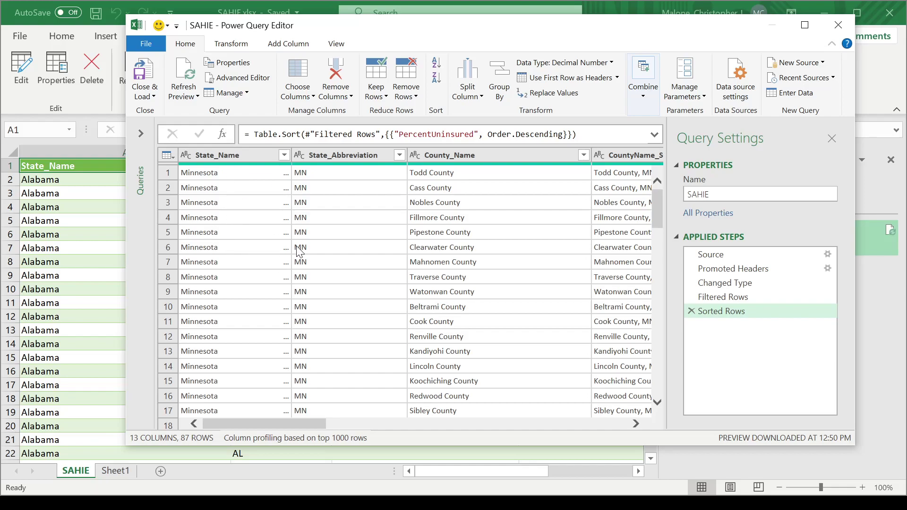
- Keep the top 10 rows of the sorted table, Todd through Cook
left_click(382, 95)
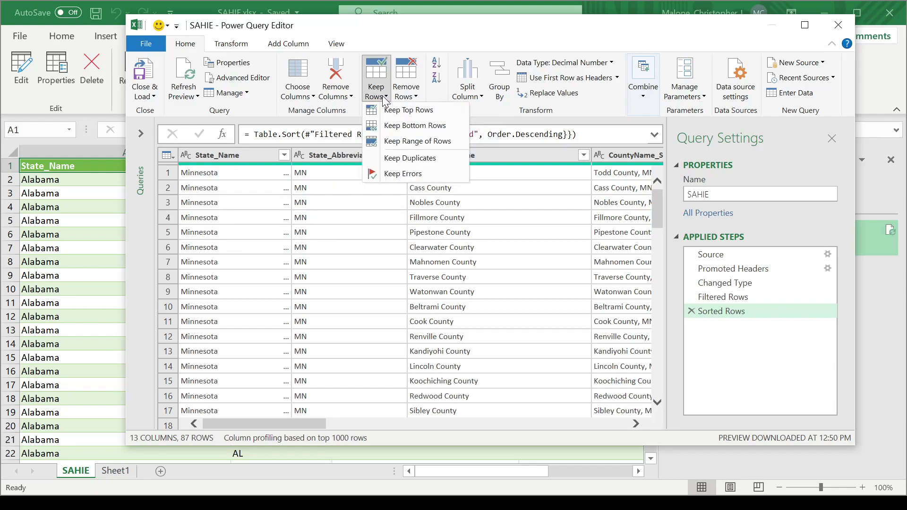
left_click(432, 109)
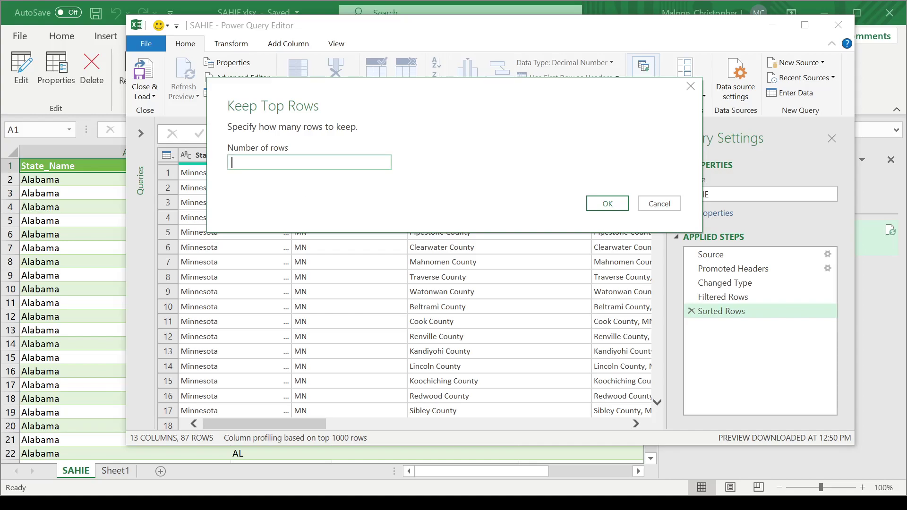
left_click(605, 203)
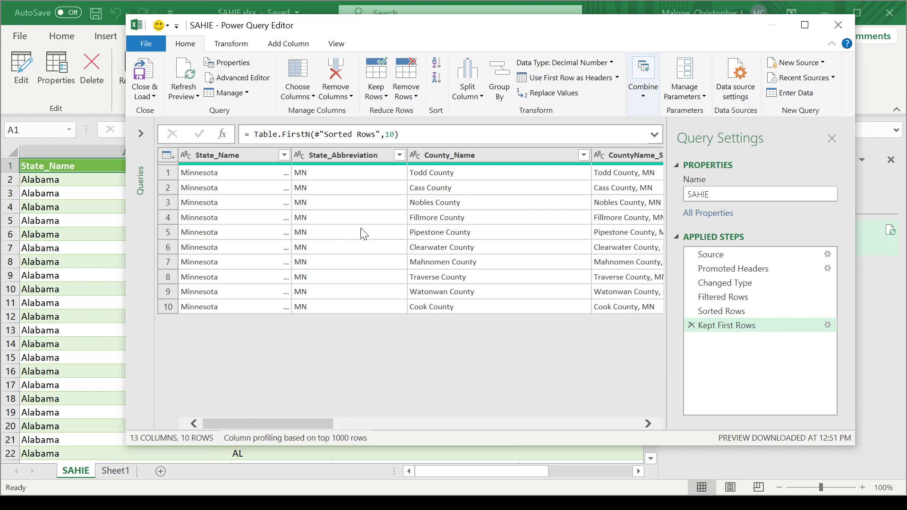
- Keep only CountyName_State and PercentUninsured, leaving a 2-column, 10-row table
left_click(312, 97)
left_click(323, 112)
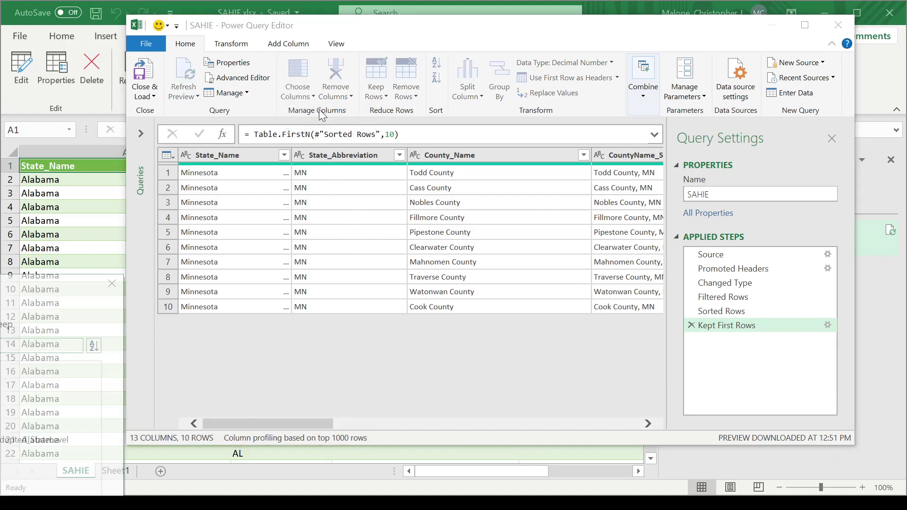
left_click_drag(22, 293, 481, 33)
left_click(369, 112)
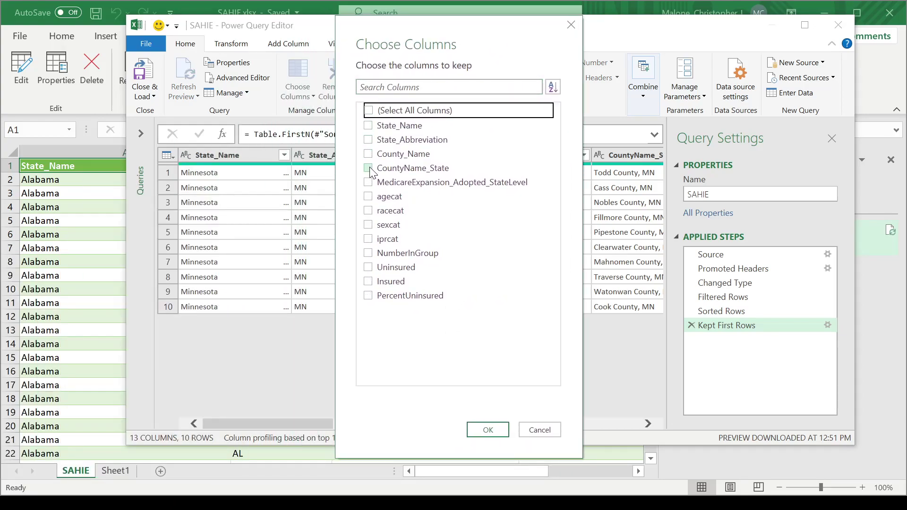
left_click(369, 168)
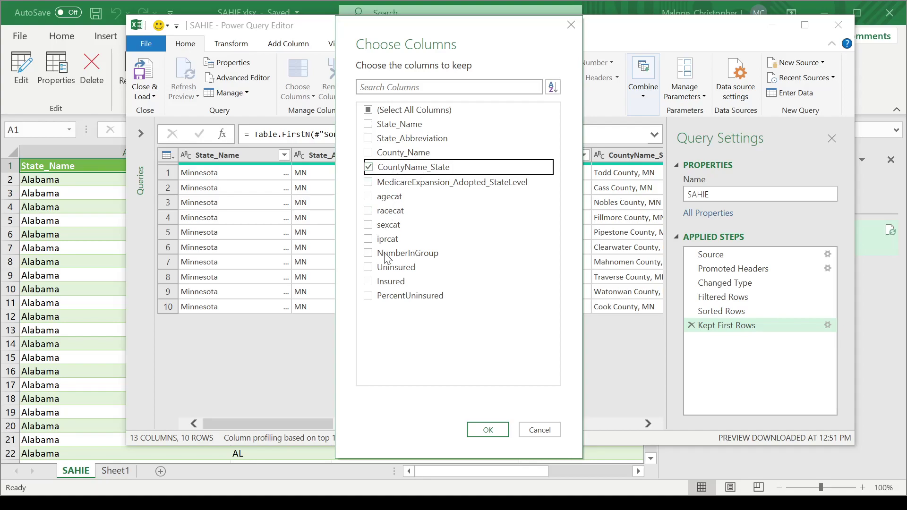
left_click(369, 295)
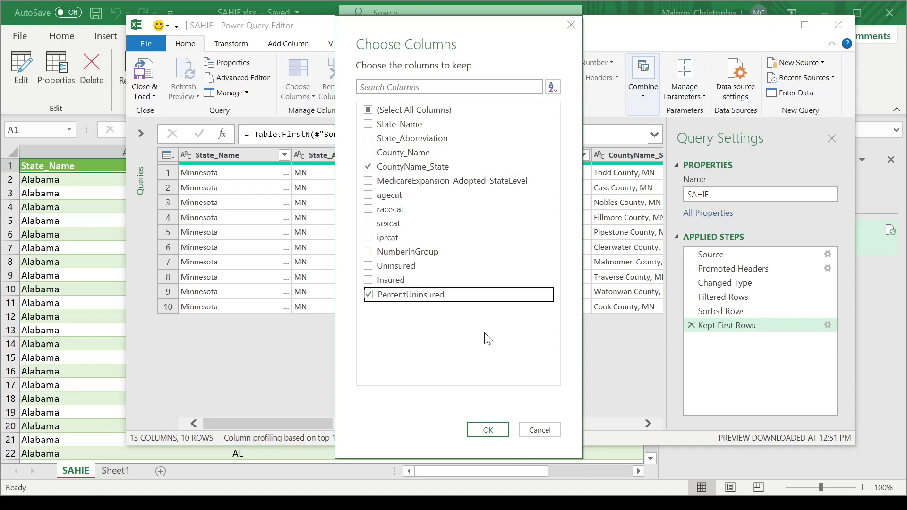
left_click(488, 430)
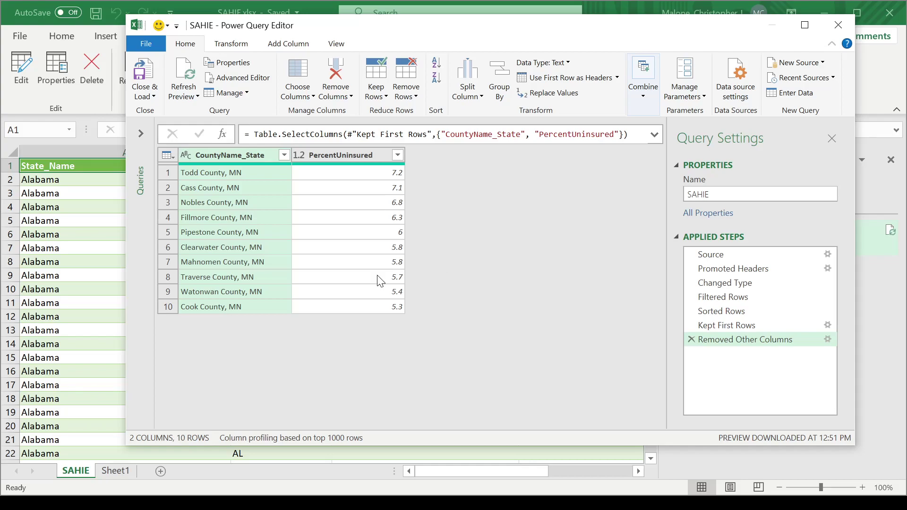
- Close & Load the query onto the SAHIE sheet, then reopen and close the editor
left_click(144, 94)
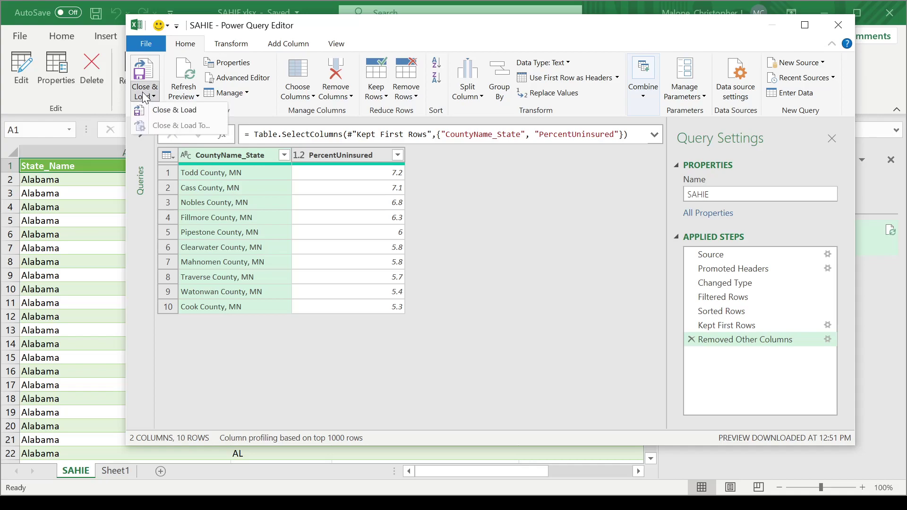
left_click(175, 113)
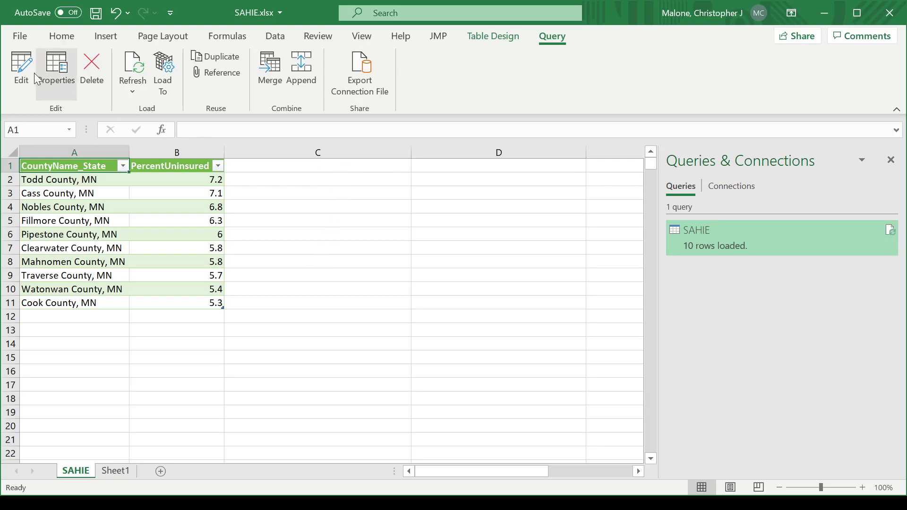
left_click(15, 67)
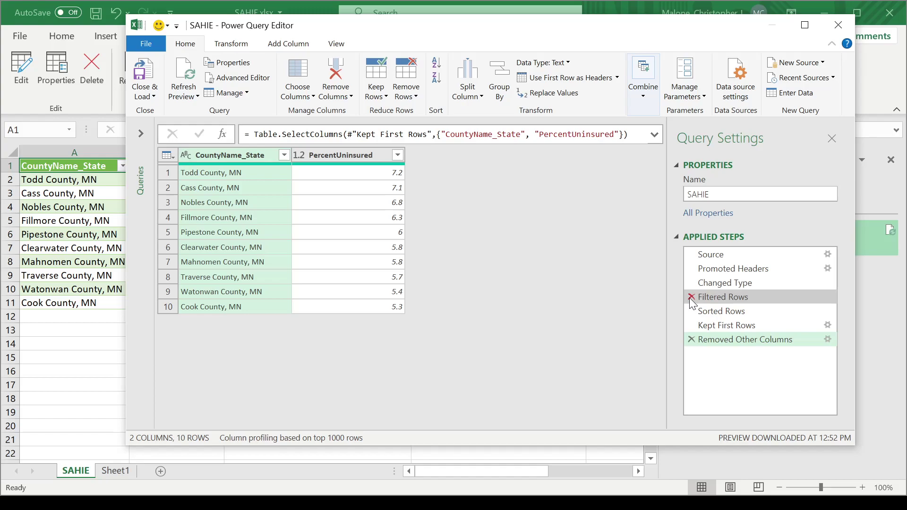
left_click(843, 25)
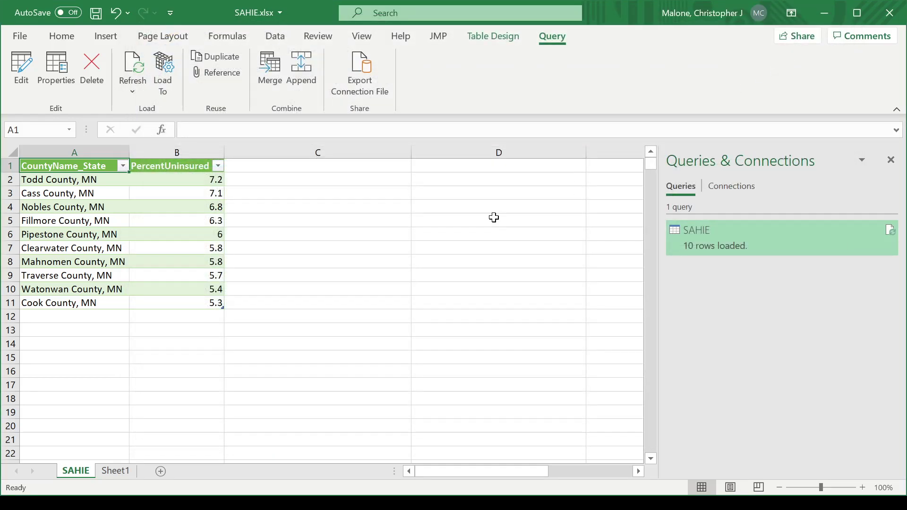